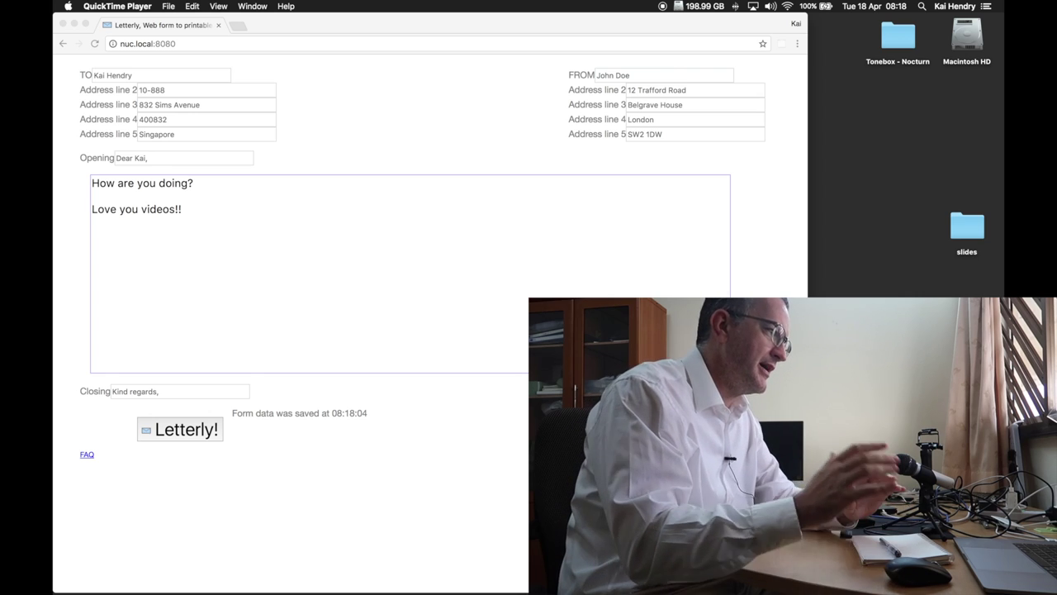
# View this Mac's system overview from the Apple menu, then close it
pyautogui.click(68, 5)
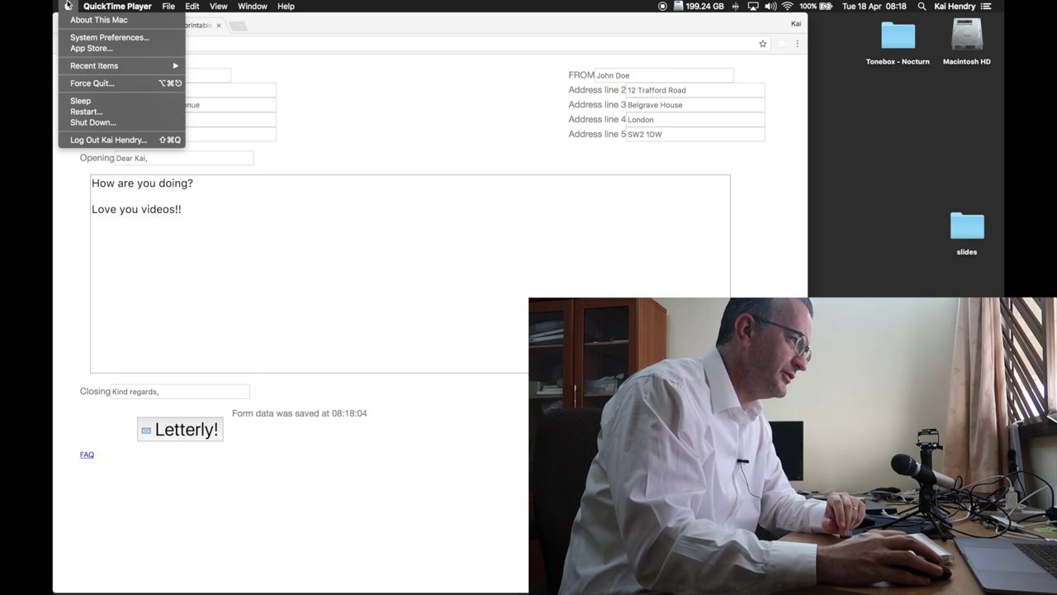
pyautogui.click(73, 20)
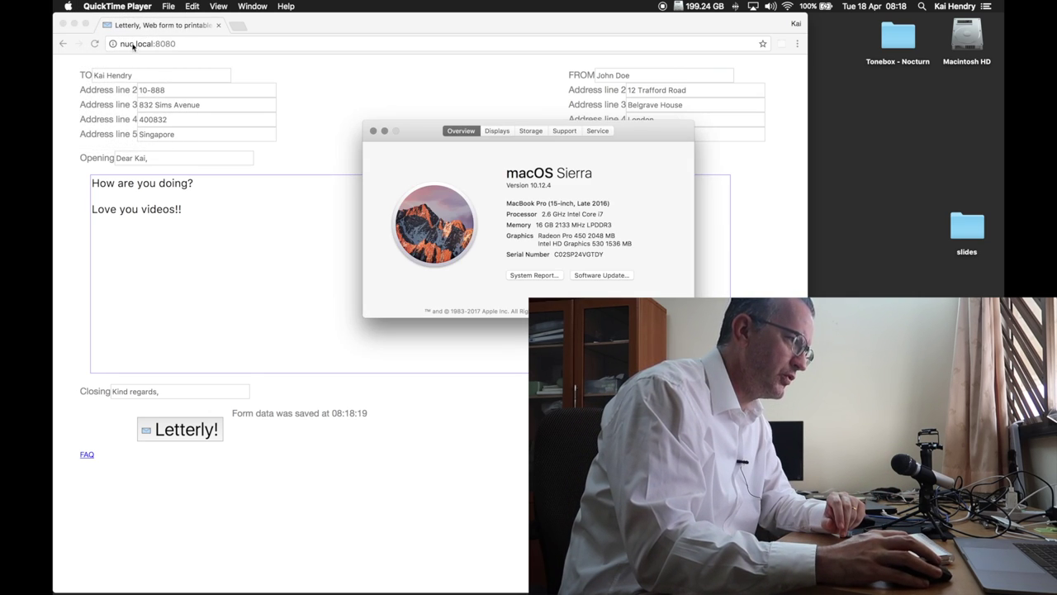
pyautogui.click(373, 131)
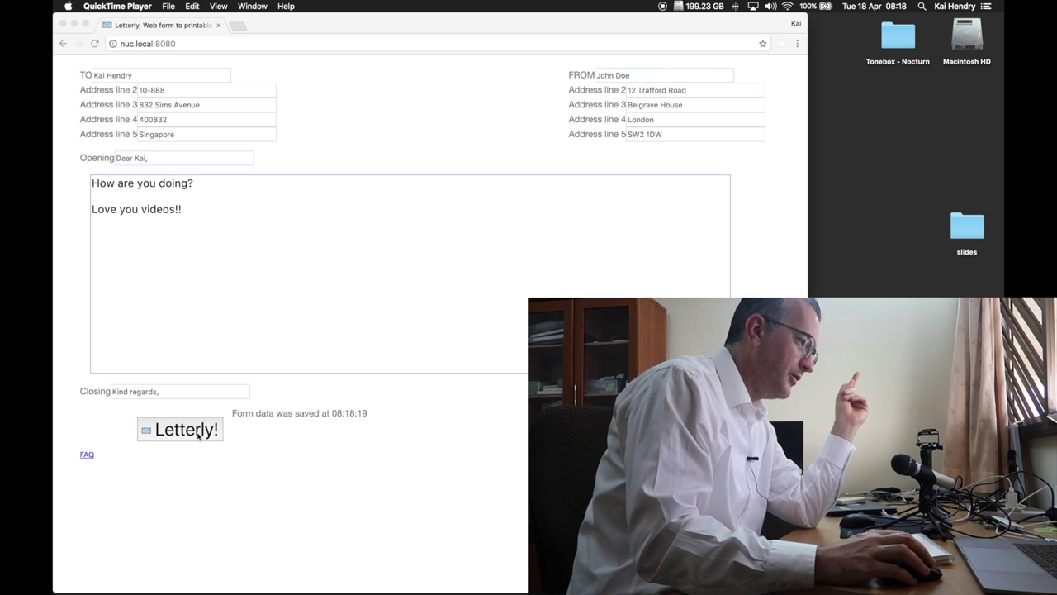
# Generate the letter PDF with Letterly! and save it as letter-to-be-signed
pyautogui.click(198, 435)
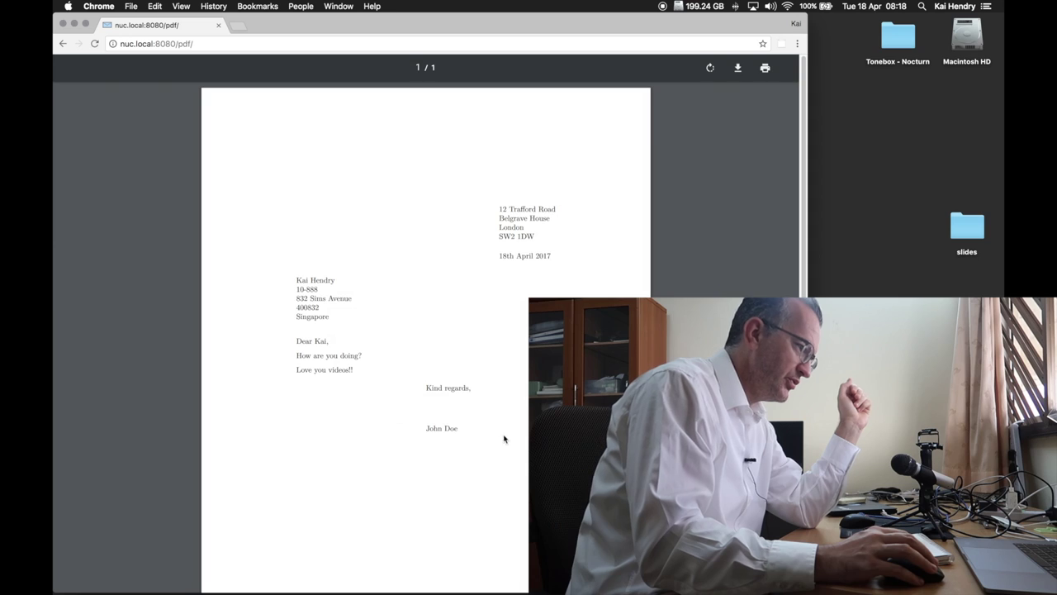
pyautogui.scroll(-4, 422, 312)
pyautogui.scroll(4, 422, 306)
pyautogui.rightClick(425, 302)
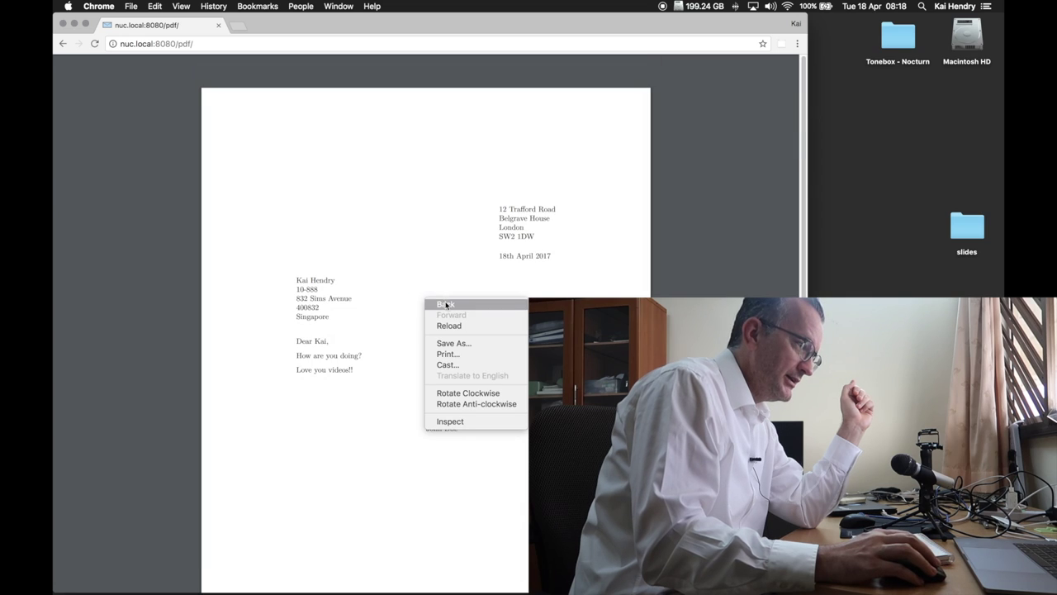
pyautogui.click(450, 346)
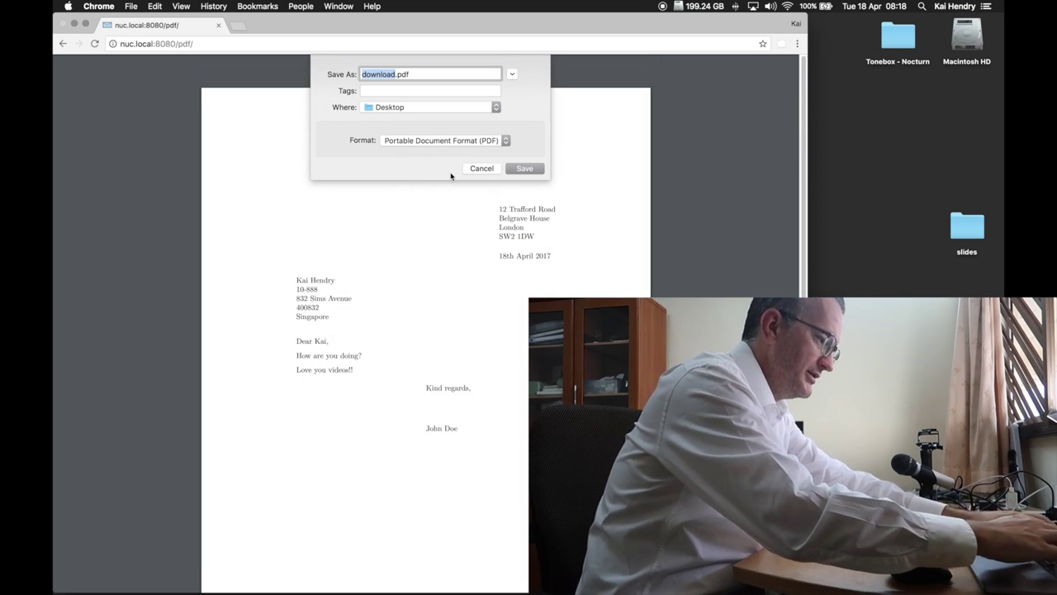
pyautogui.write('letter-to-be-signed')
pyautogui.press('Return')
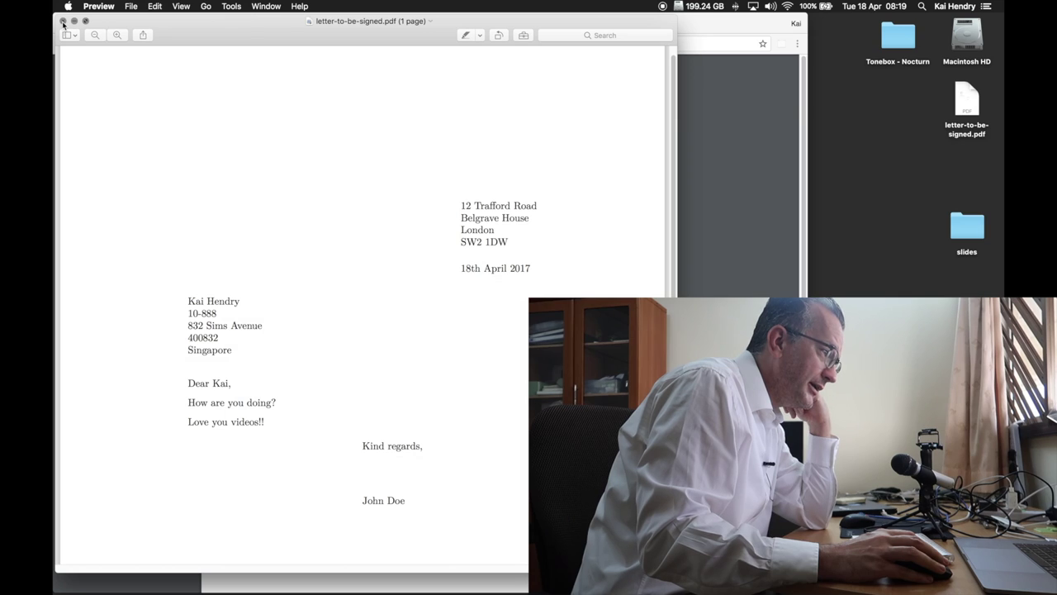
# Create a new 'John Doe' signature drawn on the trackpad via Annotate > Signature
pyautogui.click(230, 6)
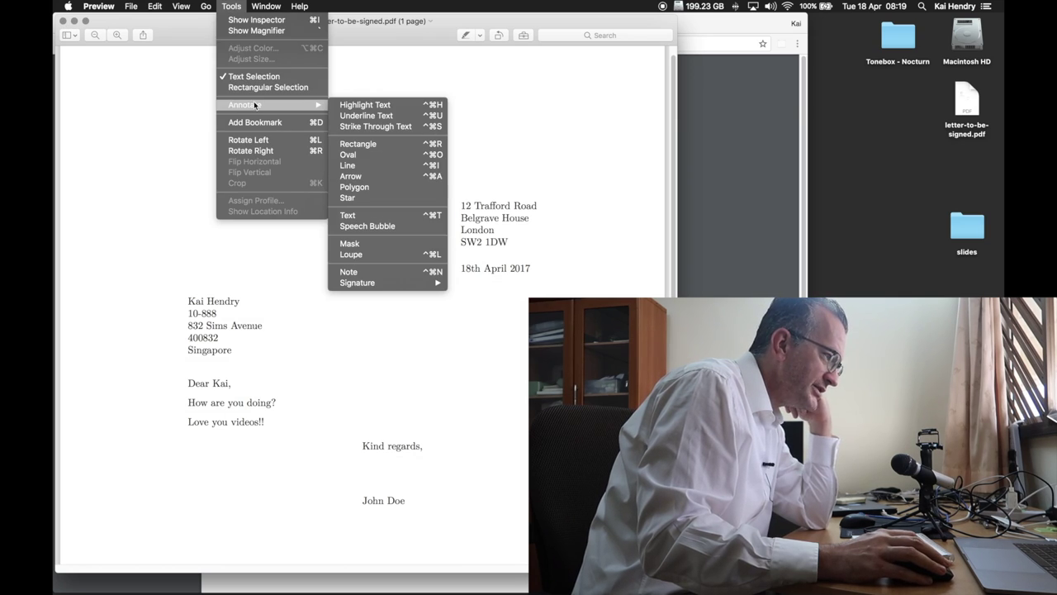
pyautogui.moveTo(246, 105)
pyautogui.moveTo(357, 282)
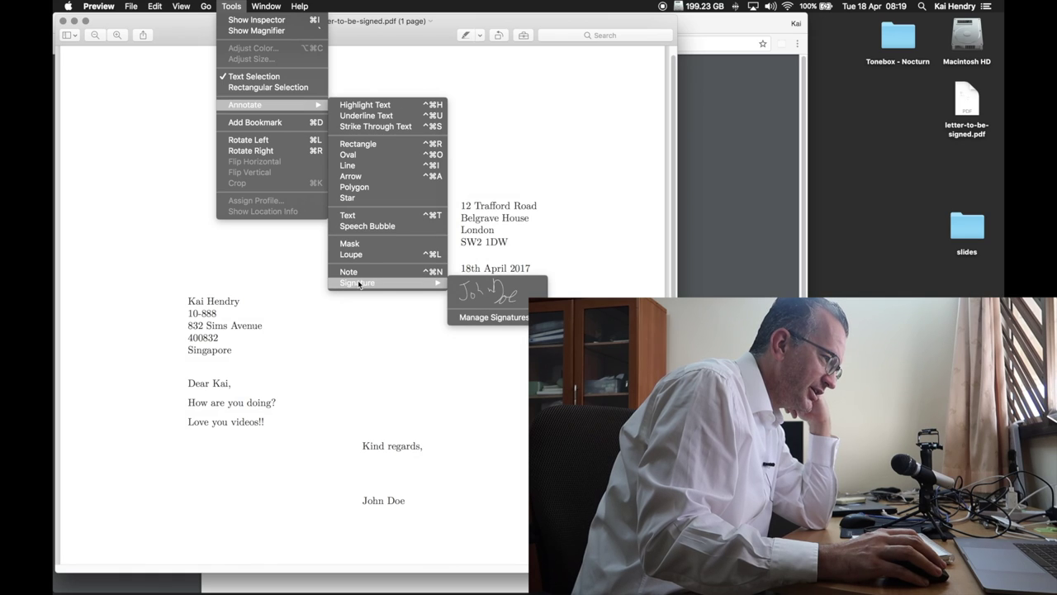
pyautogui.click(474, 320)
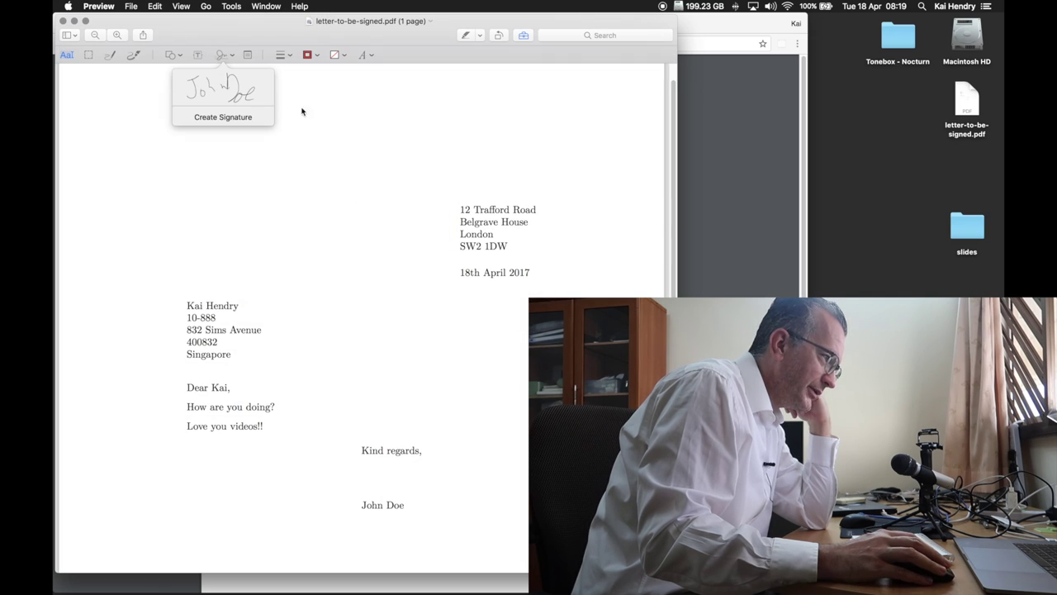
pyautogui.click(252, 117)
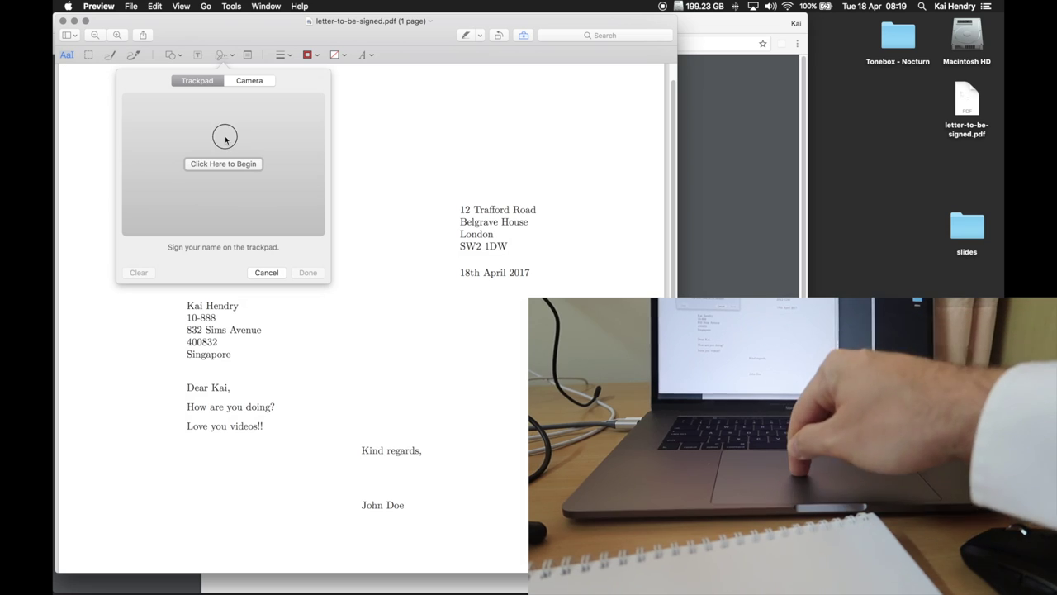
pyautogui.click(232, 169)
pyautogui.moveTo(146, 130)
pyautogui.mouseDown()
pyautogui.moveTo(135, 188)
pyautogui.moveTo(147, 129)
pyautogui.mouseUp()
pyautogui.moveTo(180, 164); pyautogui.dragTo(169, 165)
pyautogui.moveTo(188, 128)
pyautogui.mouseDown()
pyautogui.moveTo(205, 169)
pyautogui.moveTo(221, 172)
pyautogui.mouseUp()
pyautogui.moveTo(238, 123)
pyautogui.mouseDown()
pyautogui.moveTo(238, 193)
pyautogui.moveTo(223, 189)
pyautogui.moveTo(263, 174)
pyautogui.moveTo(306, 190)
pyautogui.mouseUp()
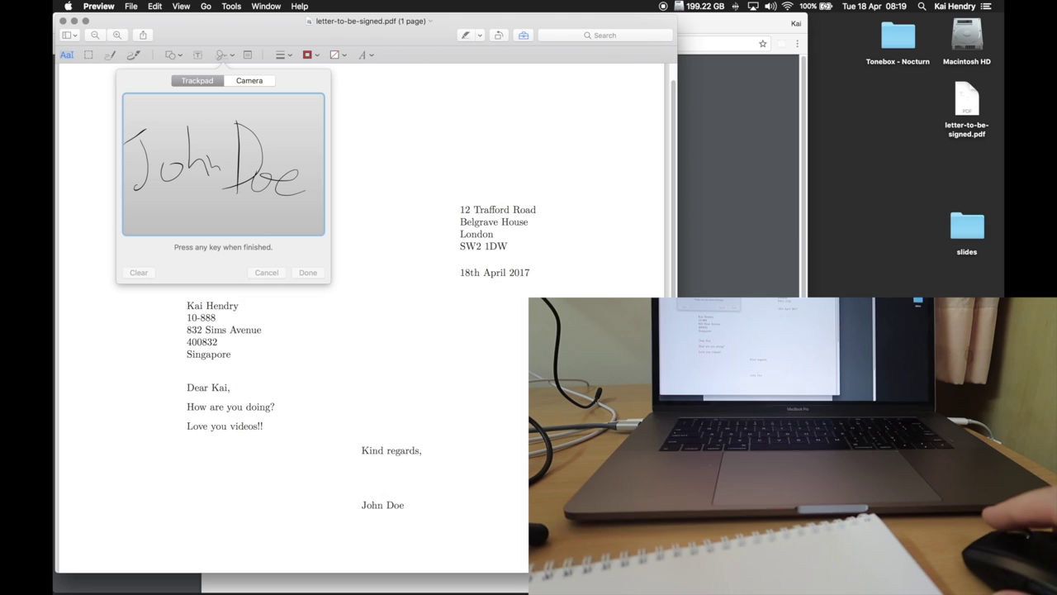
pyautogui.press('Return')
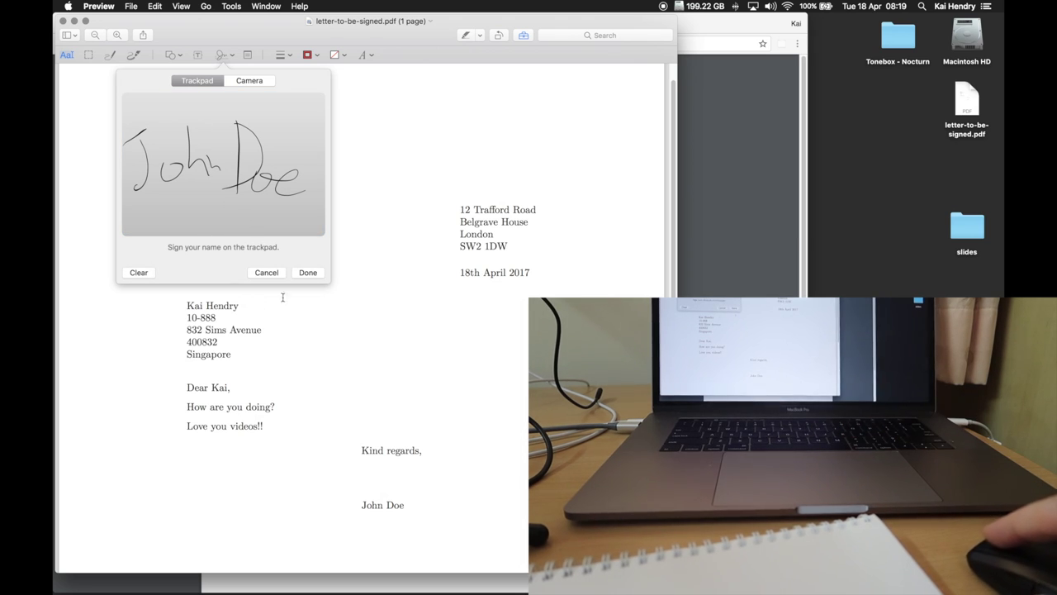
# Insert the trackpad signature and shrink it into the gap between 'Kind regards' and the name
pyautogui.click(307, 273)
pyautogui.click(223, 89)
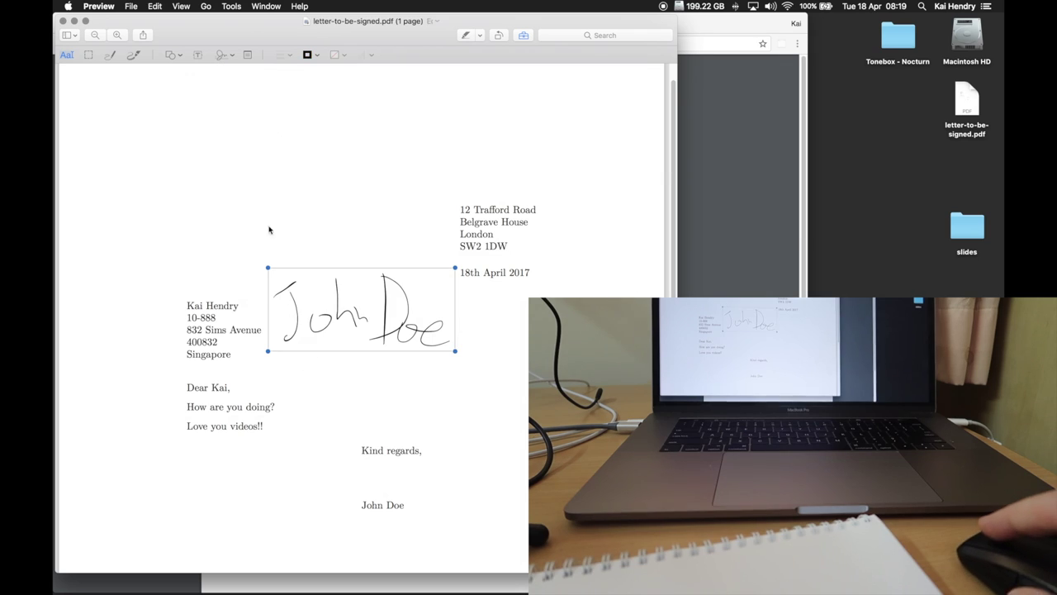
pyautogui.moveTo(290, 286); pyautogui.dragTo(363, 454)
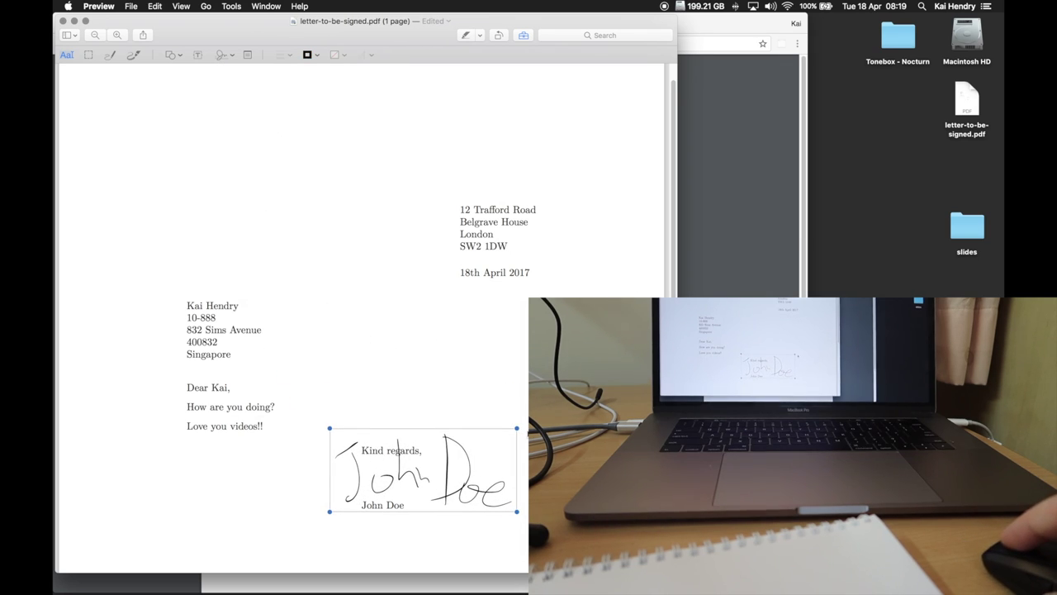
pyautogui.moveTo(517, 428); pyautogui.dragTo(459, 454)
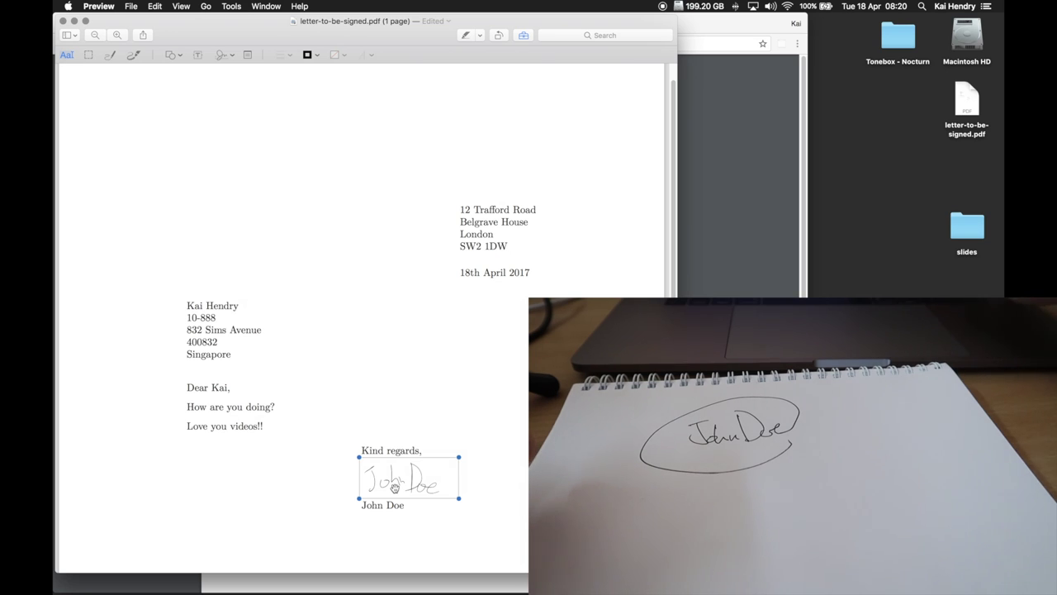
# Delete the placed trackpad signature and start a new signature captured by camera
pyautogui.press('Delete')
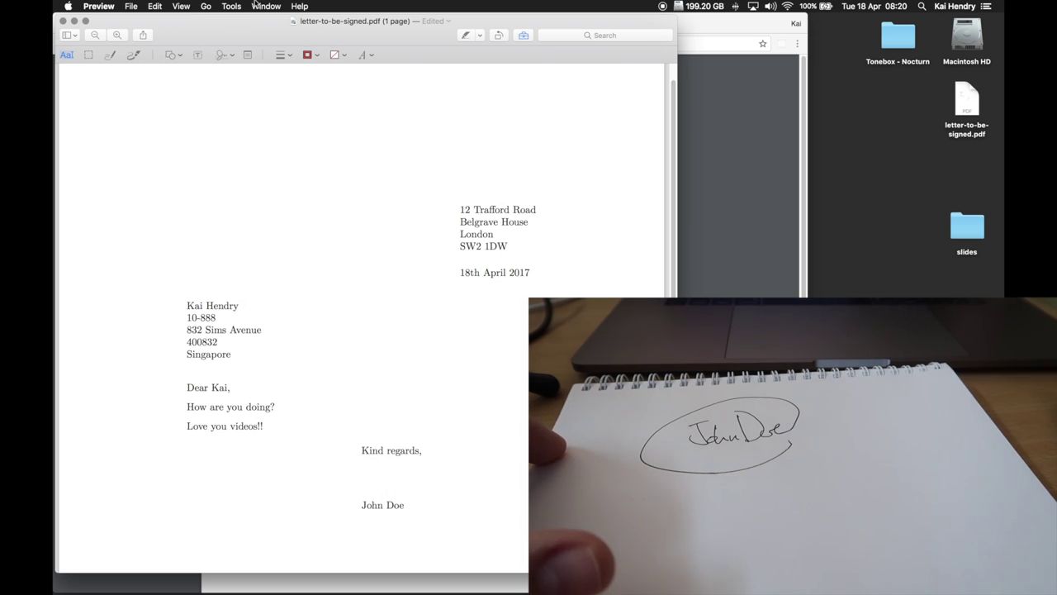
pyautogui.click(235, 6)
pyautogui.moveTo(245, 104)
pyautogui.moveTo(356, 282)
pyautogui.click(473, 320)
pyautogui.click(221, 117)
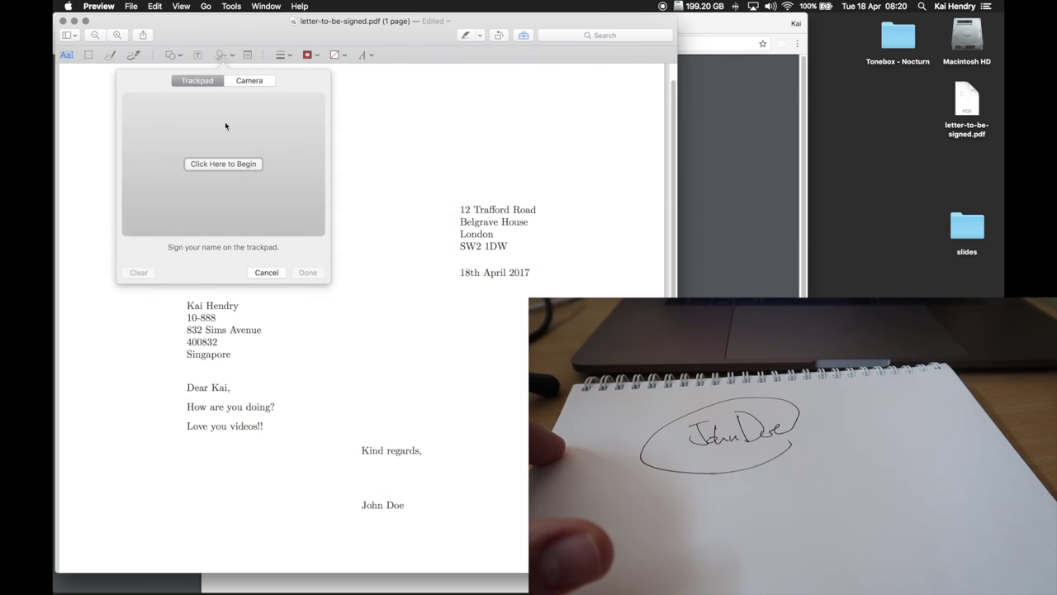
pyautogui.click(239, 81)
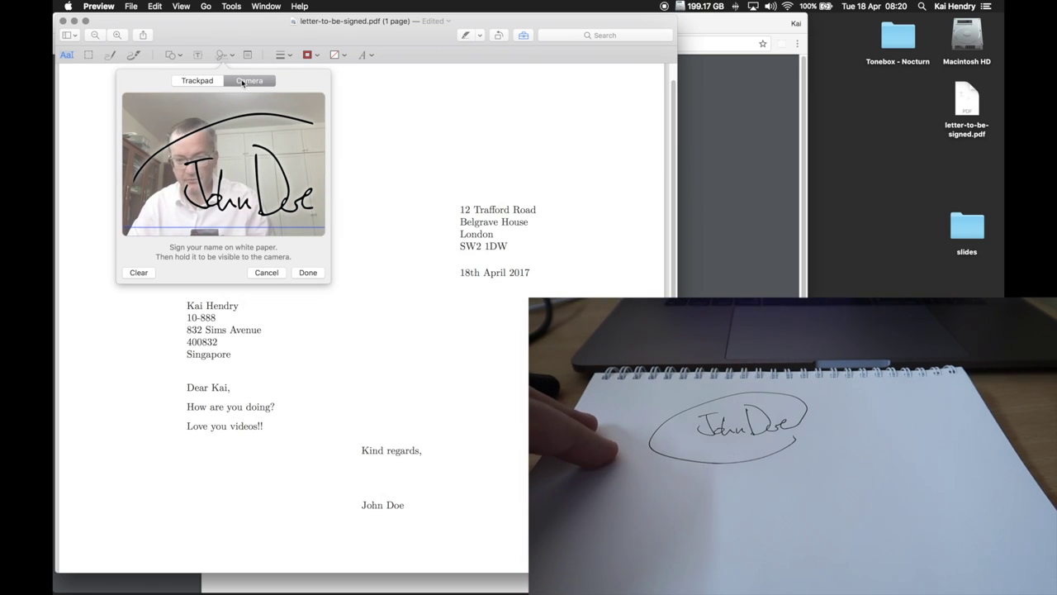
# Insert the camera-captured signature above 'John Doe', slightly shrunk and nudged right
pyautogui.click(307, 273)
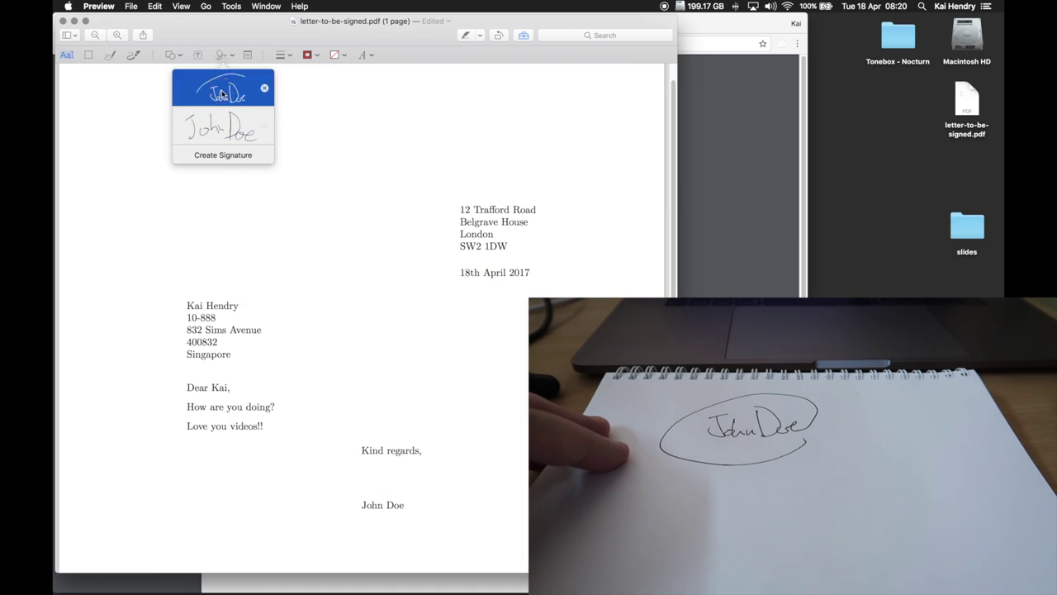
pyautogui.click(225, 93)
pyautogui.moveTo(359, 322); pyautogui.dragTo(371, 465)
pyautogui.moveTo(445, 423); pyautogui.dragTo(435, 428)
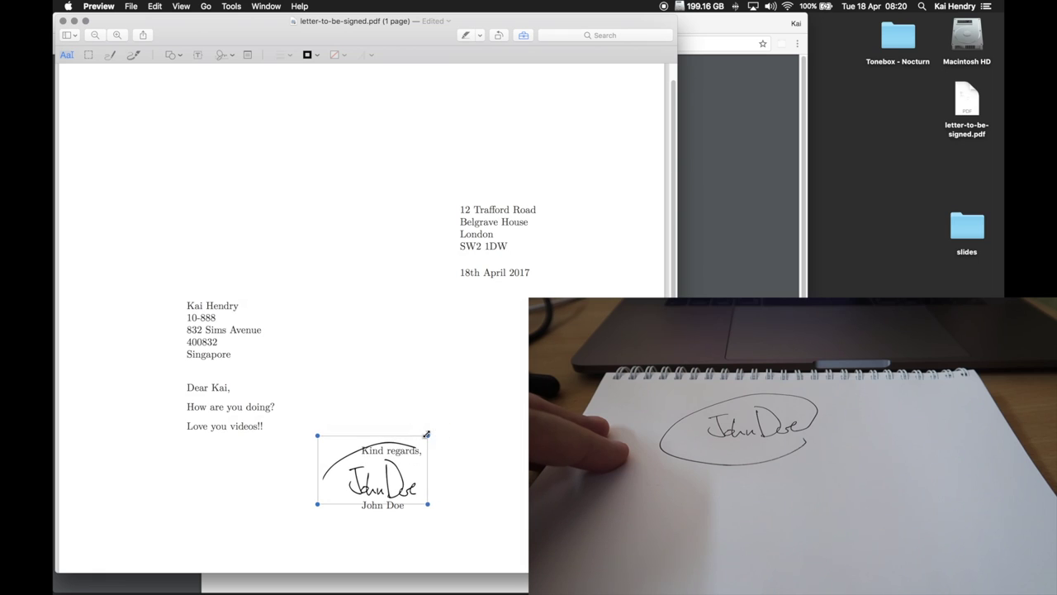
pyautogui.moveTo(381, 479); pyautogui.dragTo(395, 479)
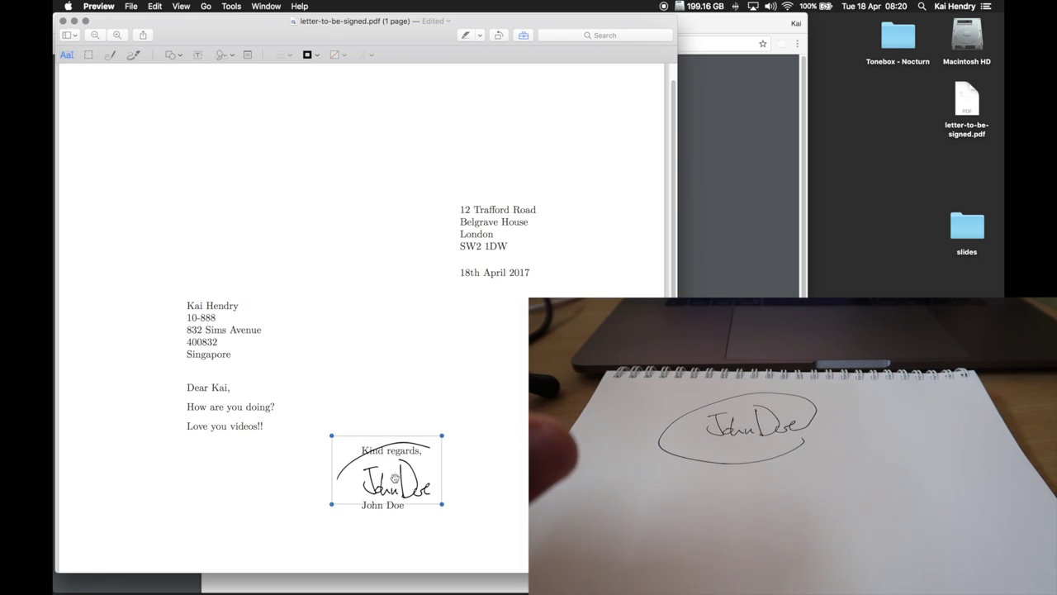
# Close the signed letter, keeping changes, and the Chrome window with the unsigned PDF
pyautogui.click(62, 22)
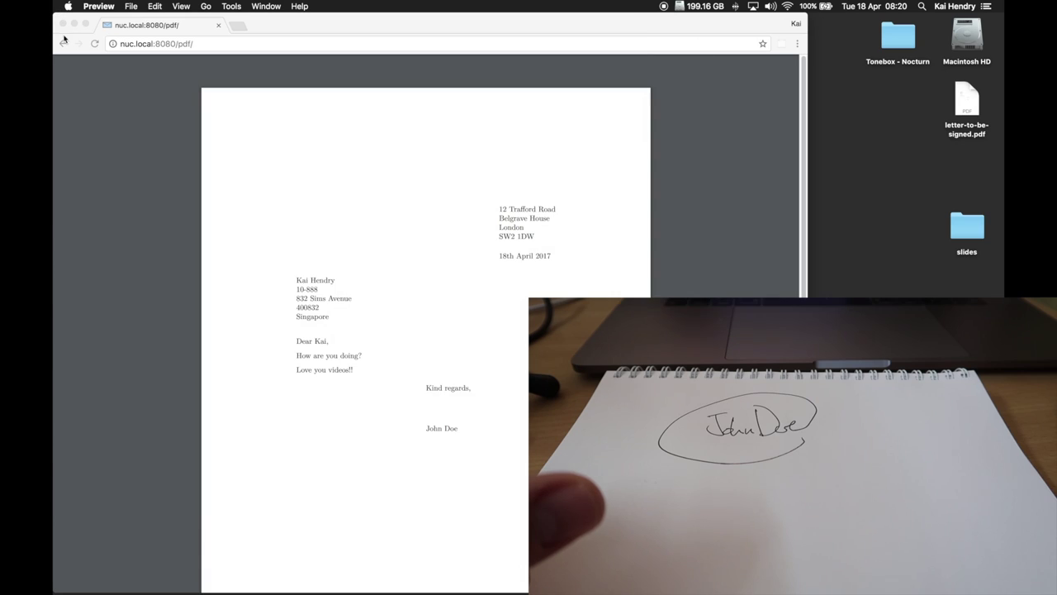
pyautogui.click(62, 24)
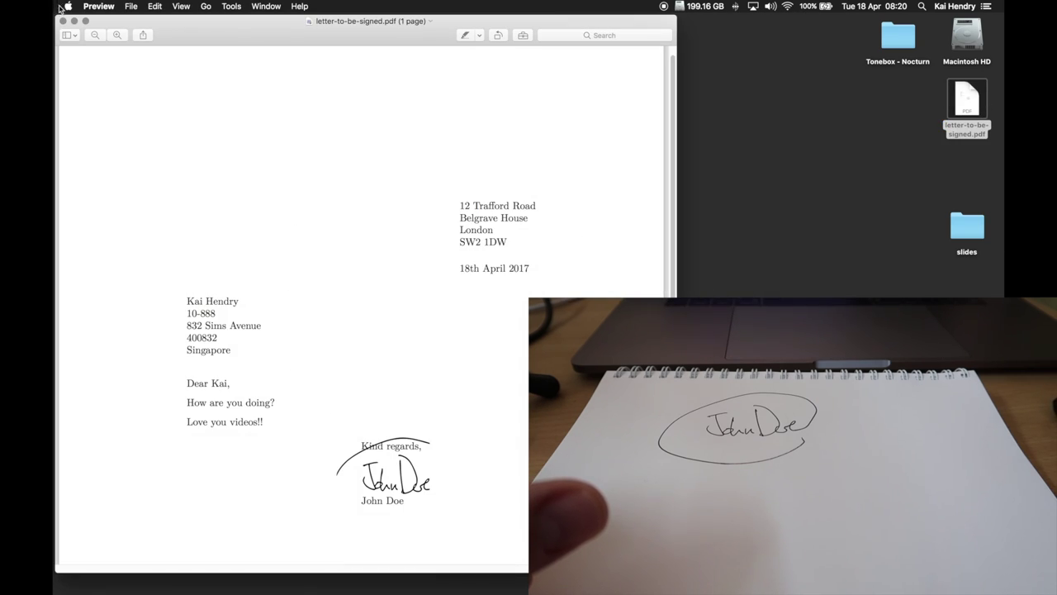
pyautogui.click(62, 21)
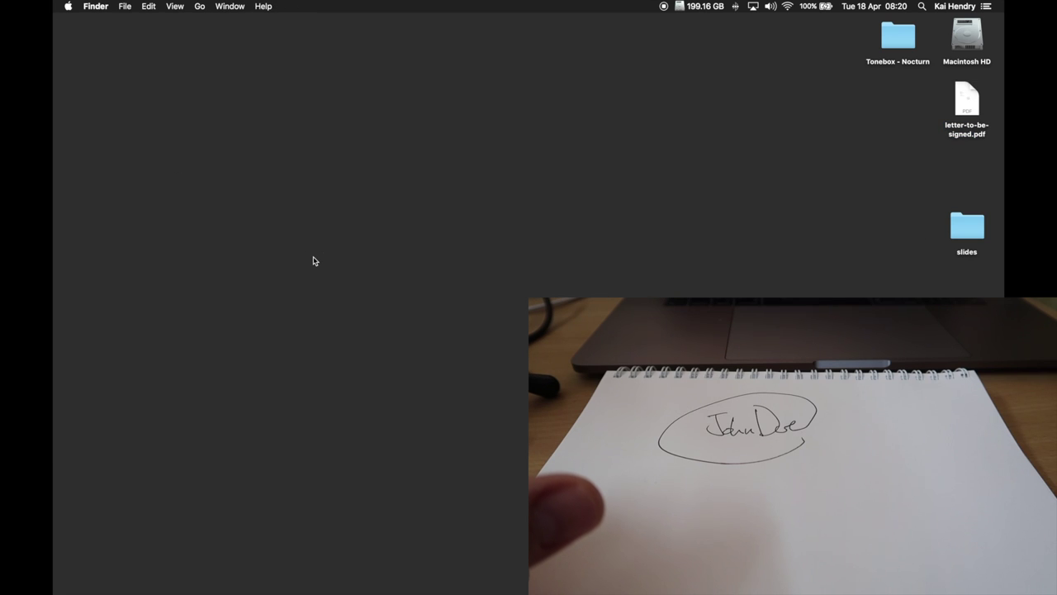